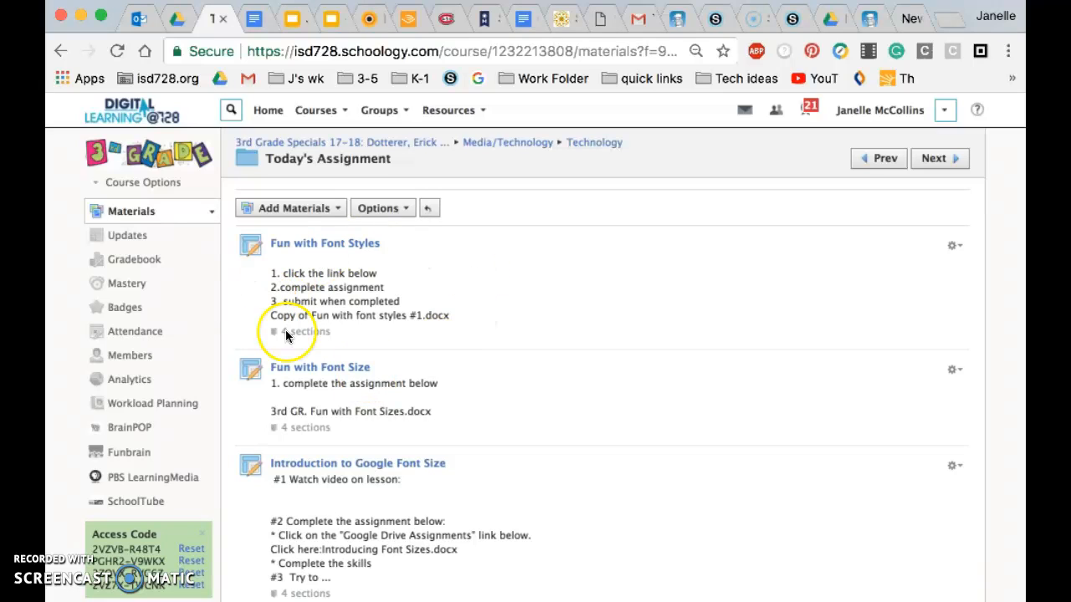
- Open the "Copy of Fun with font styles #1.docx" link from the Fun with Font Styles assignment
click(357, 249)
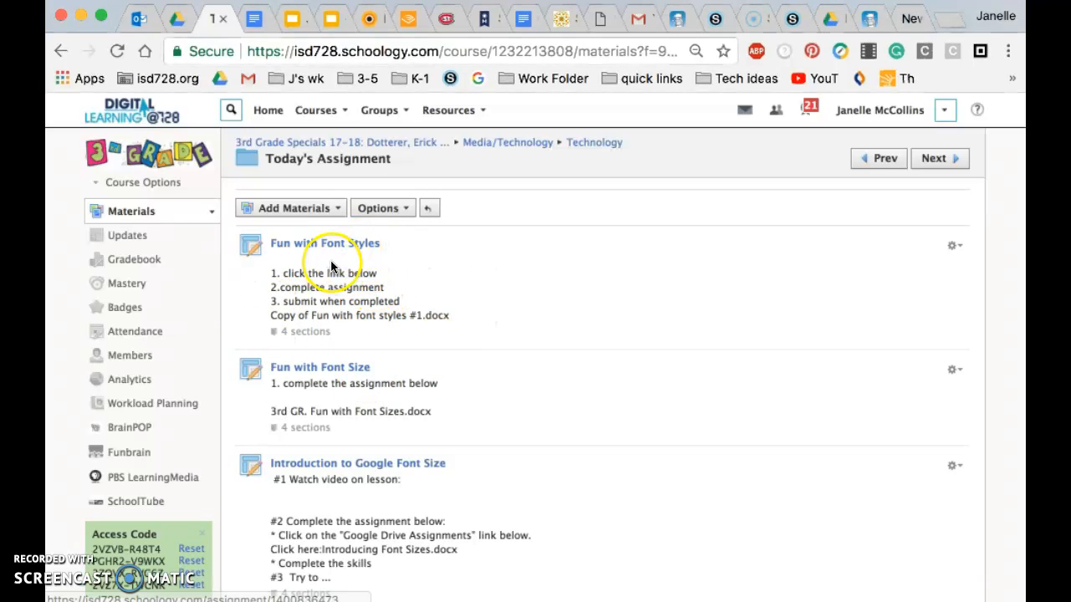
click(352, 248)
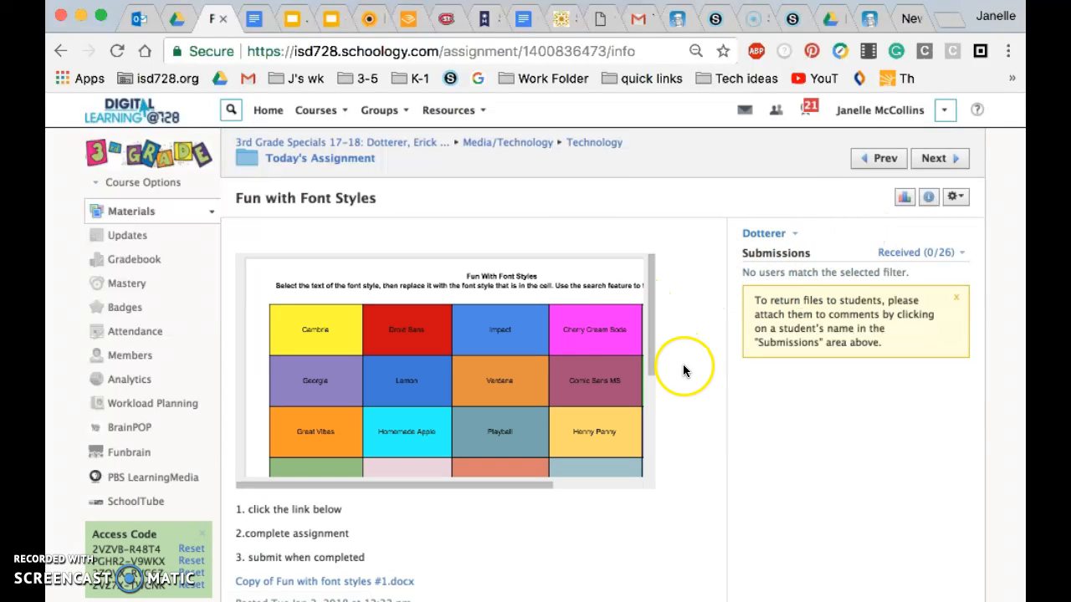
scroll(686, 372, down, 2)
scroll(686, 366, down, 2)
scroll(532, 328, down, 2)
scroll(532, 328, down, 5)
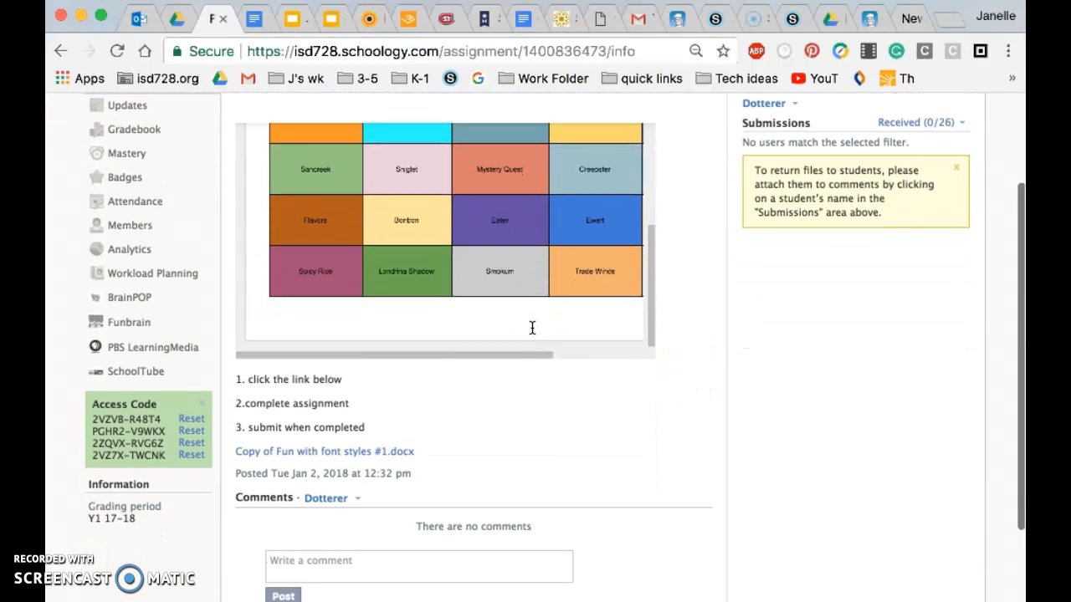
scroll(542, 256, up, 3)
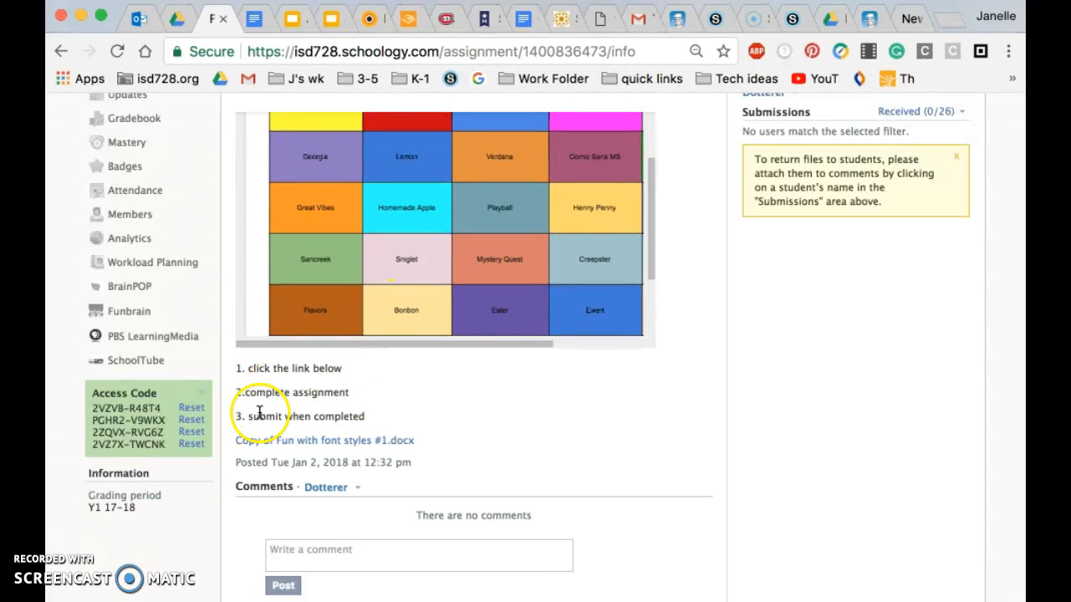
click(351, 441)
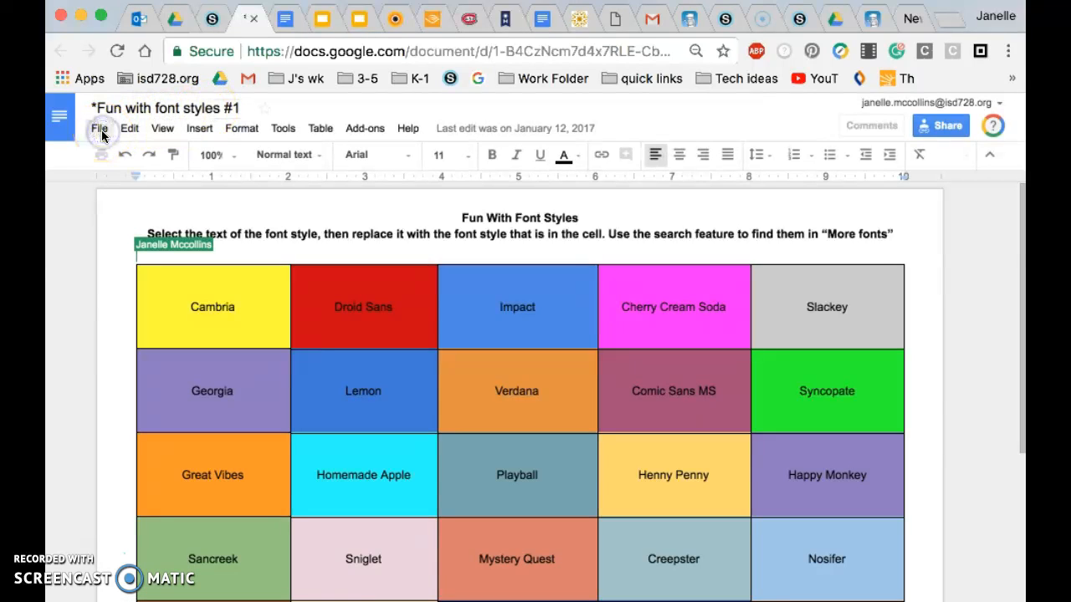
- Make a copy of the document named "Copy of *Fun with font styles #1", keeping the suggested folder
click(100, 131)
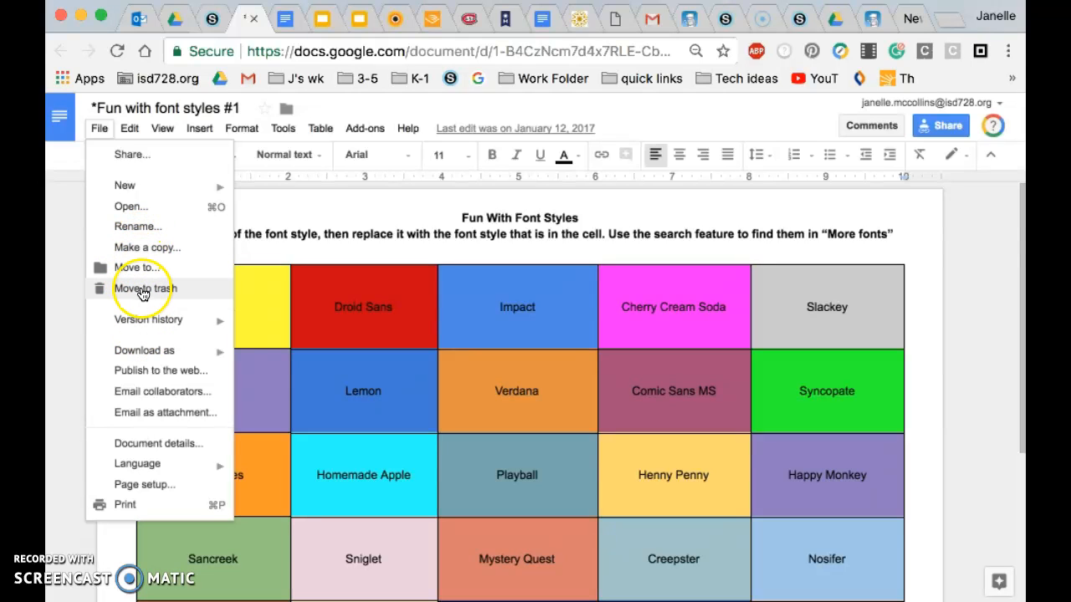
click(149, 249)
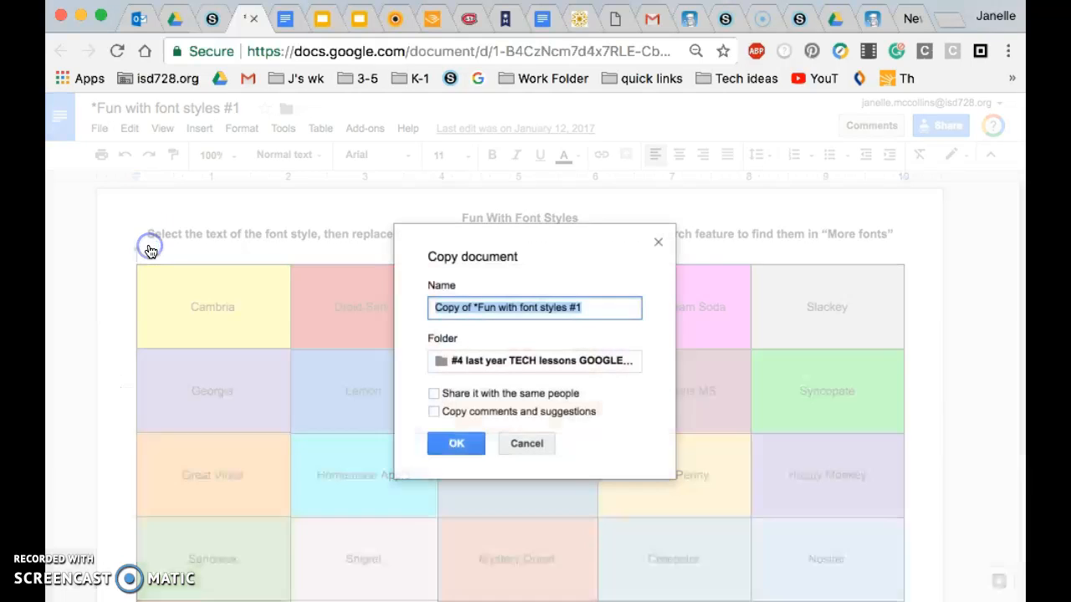
click(463, 447)
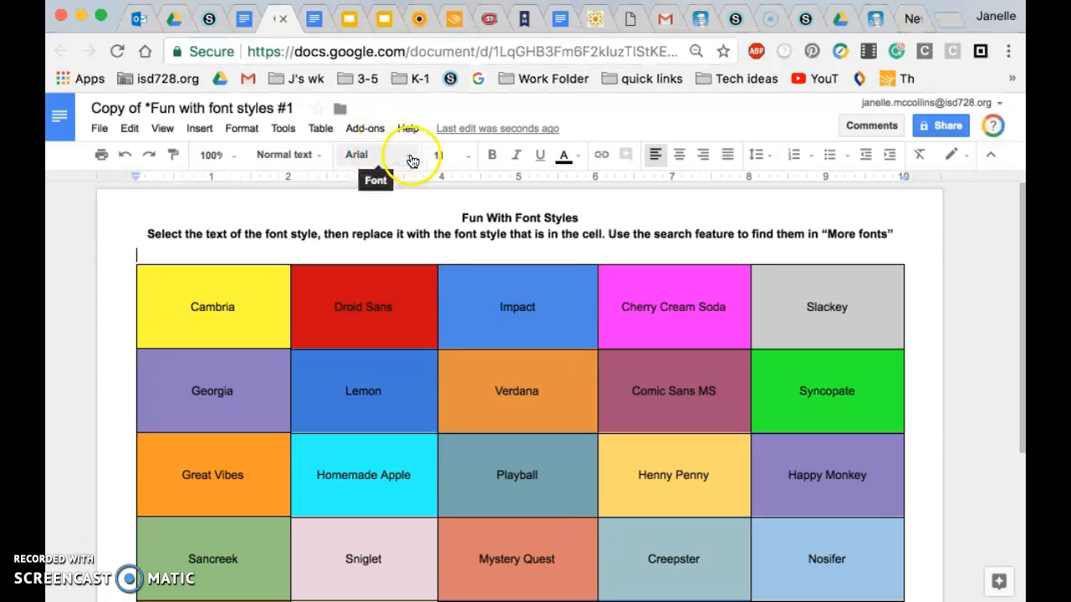
- Look through the list of available fonts from beginning to end without choosing one
click(411, 157)
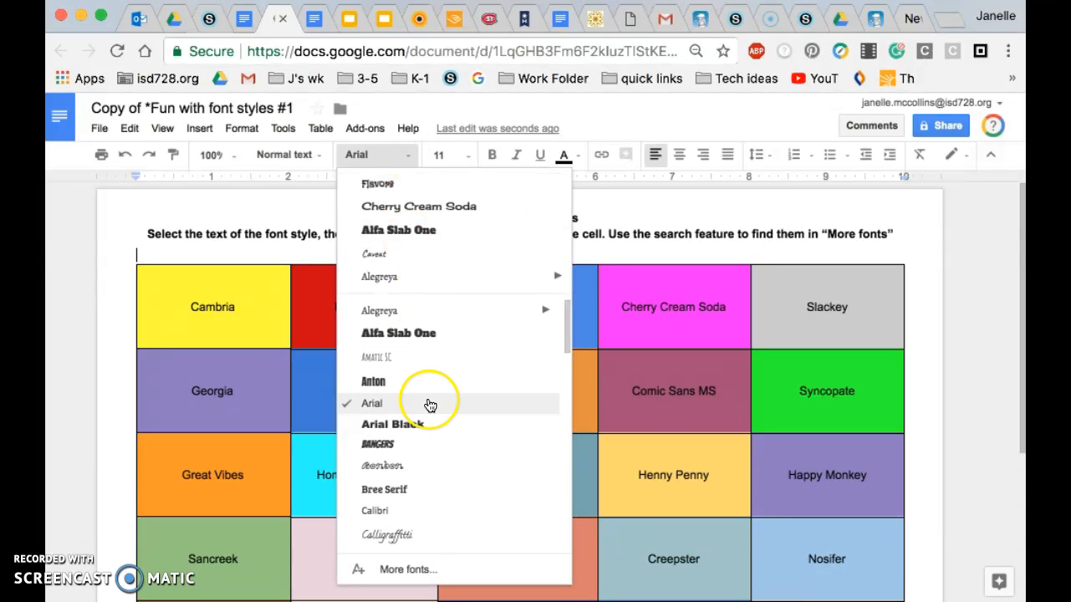
scroll(431, 403, down, 4)
scroll(430, 405, down, 10)
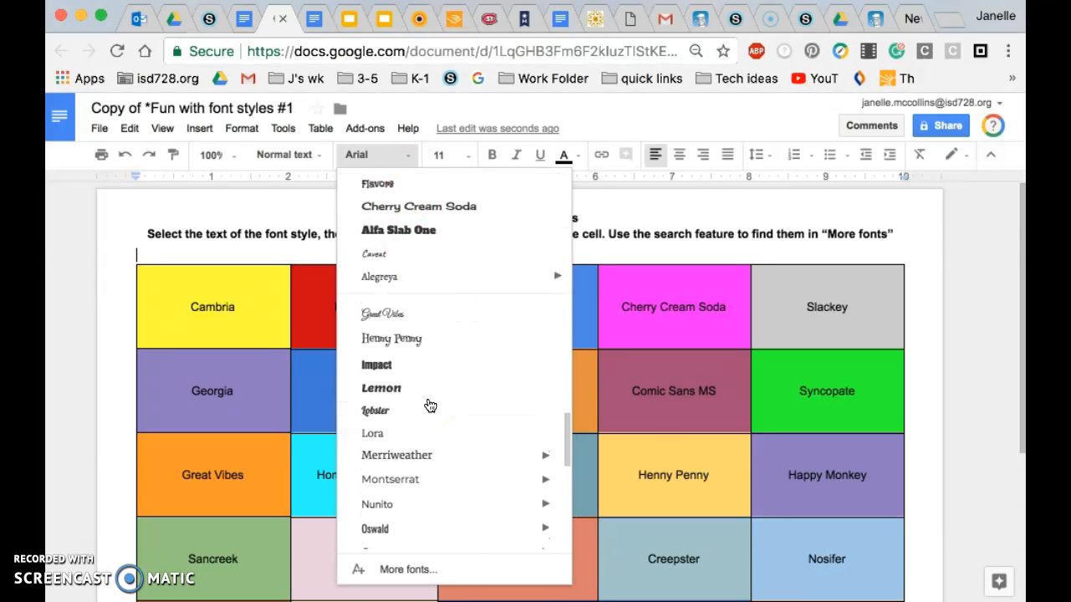
scroll(430, 405, down, 2)
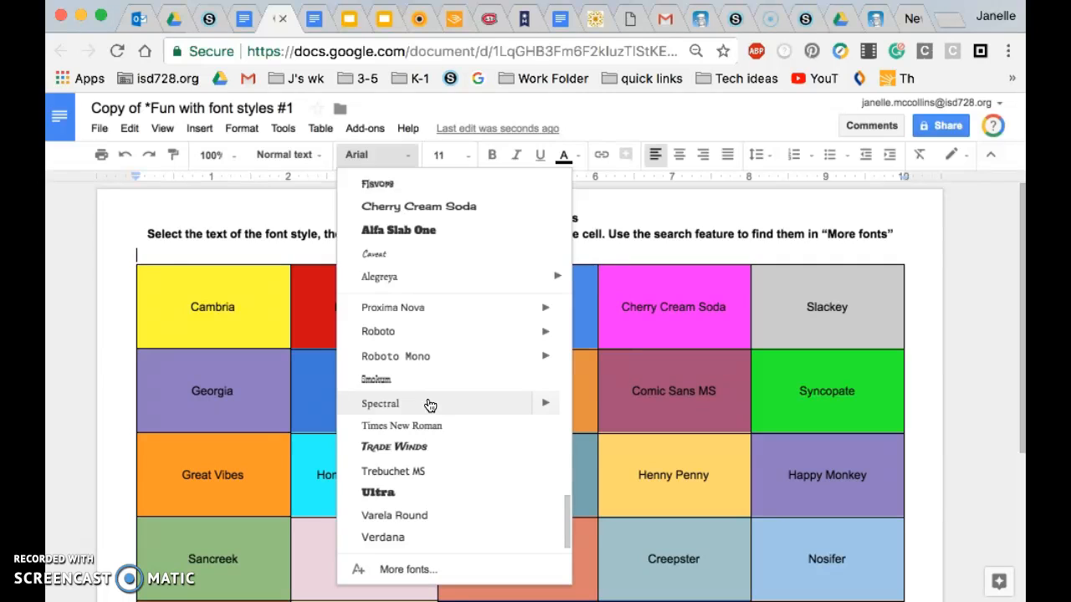
click(431, 427)
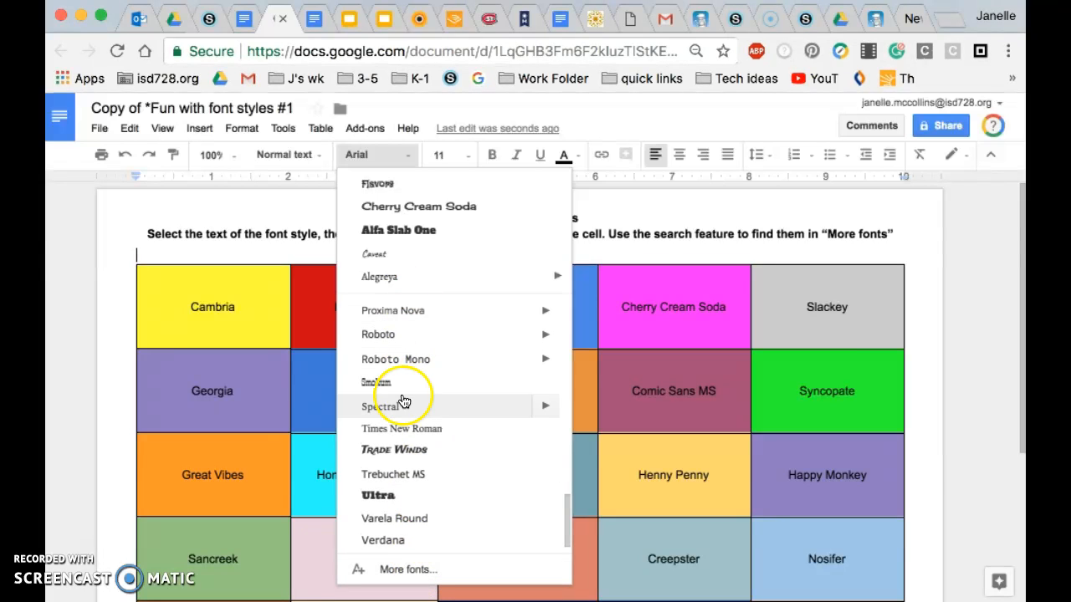
scroll(403, 364, up, 5)
scroll(405, 355, up, 5)
scroll(406, 356, up, 4)
click(416, 571)
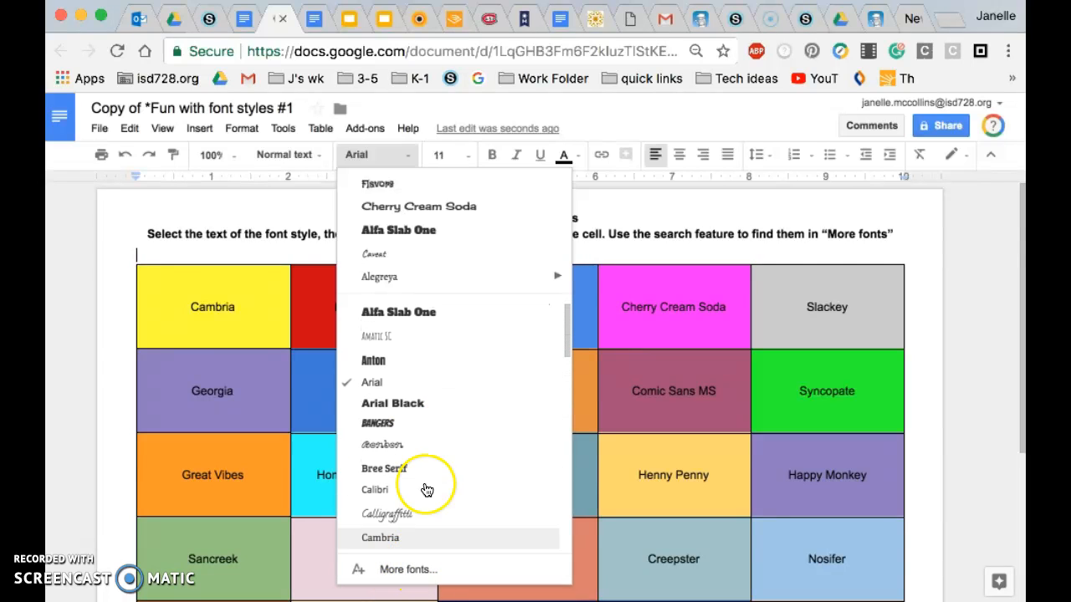
scroll(424, 376, up, 1)
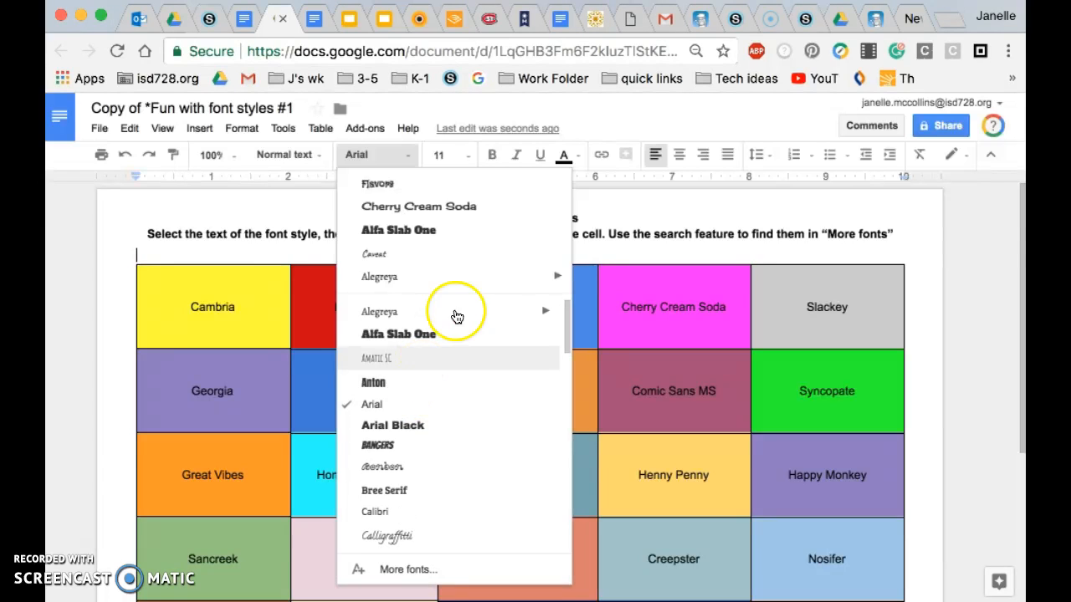
click(258, 249)
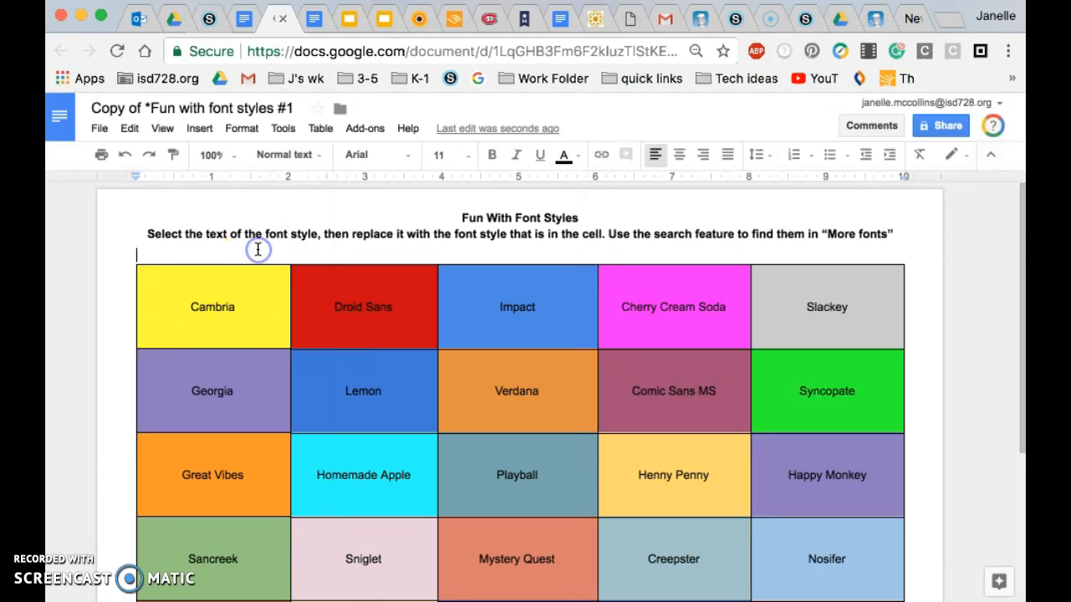
- Set the font of the word "Cambria" in the yellow table cell to Cambria
click(239, 310)
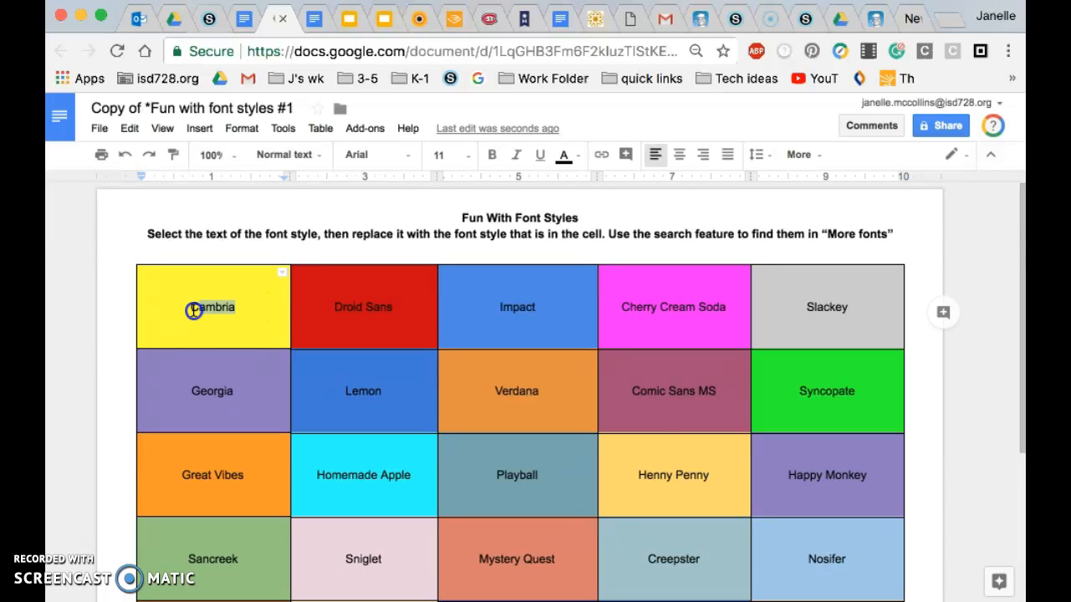
drag(192, 312, 189, 307)
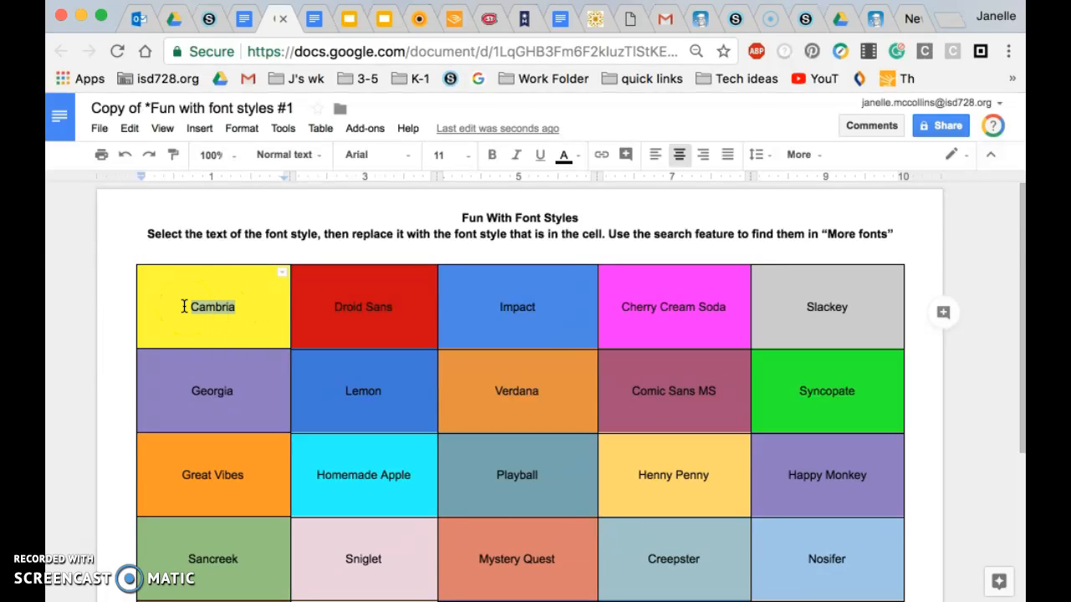
click(411, 161)
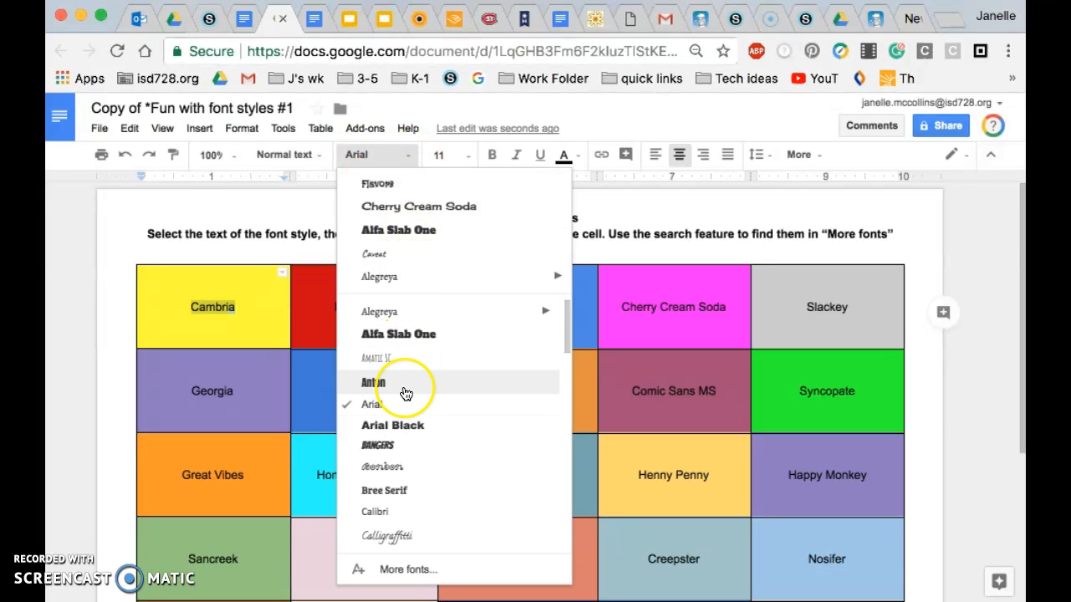
scroll(401, 393, down, 1)
scroll(405, 394, down, 5)
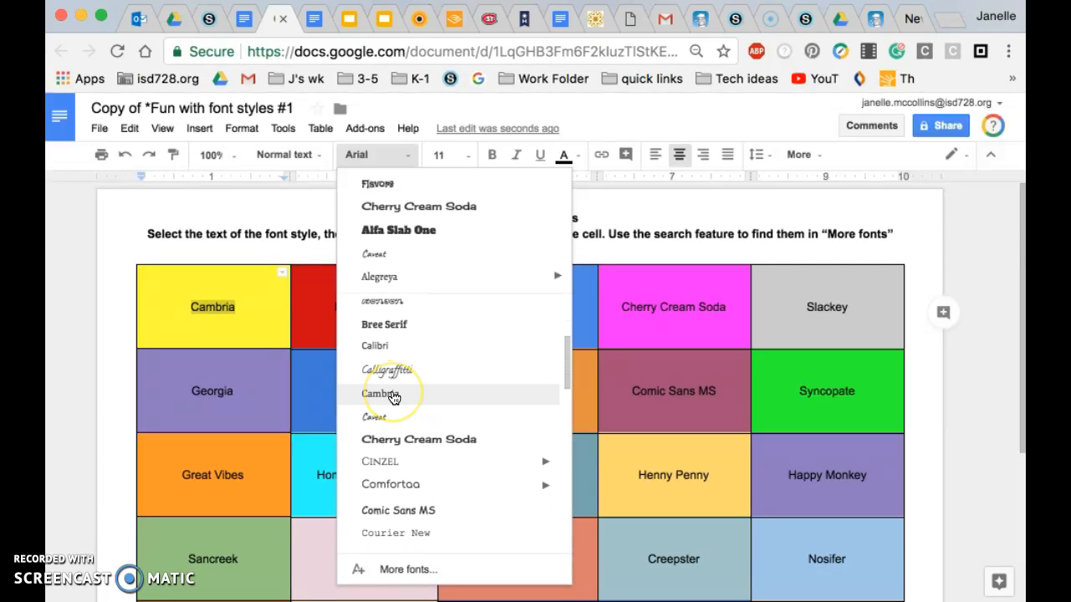
click(393, 396)
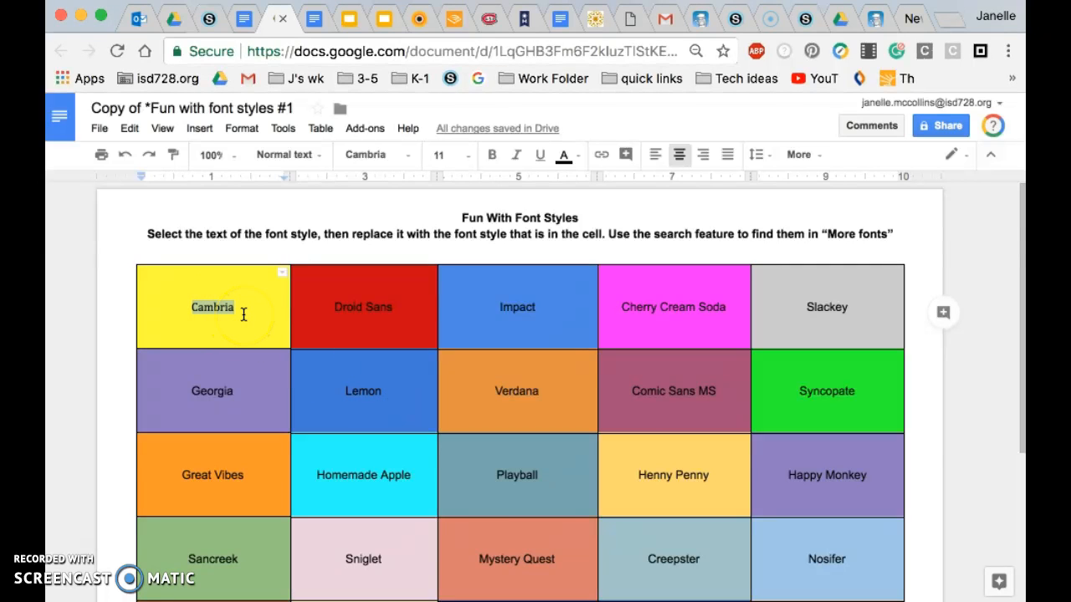
- Set the font of the text "Droid Sans" in the red table cell to Droid Sans
click(393, 306)
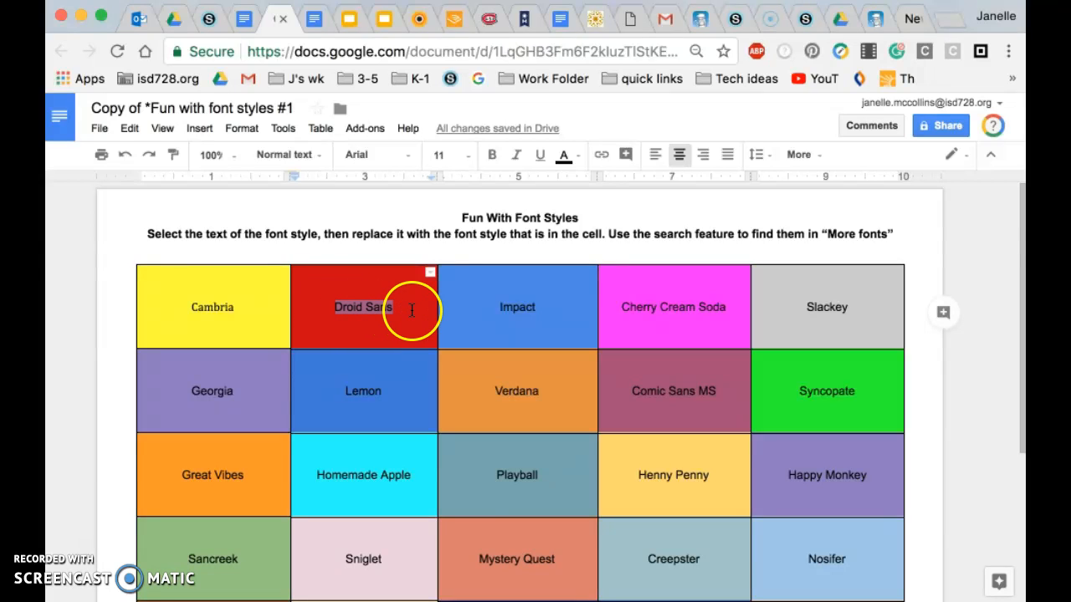
click(410, 159)
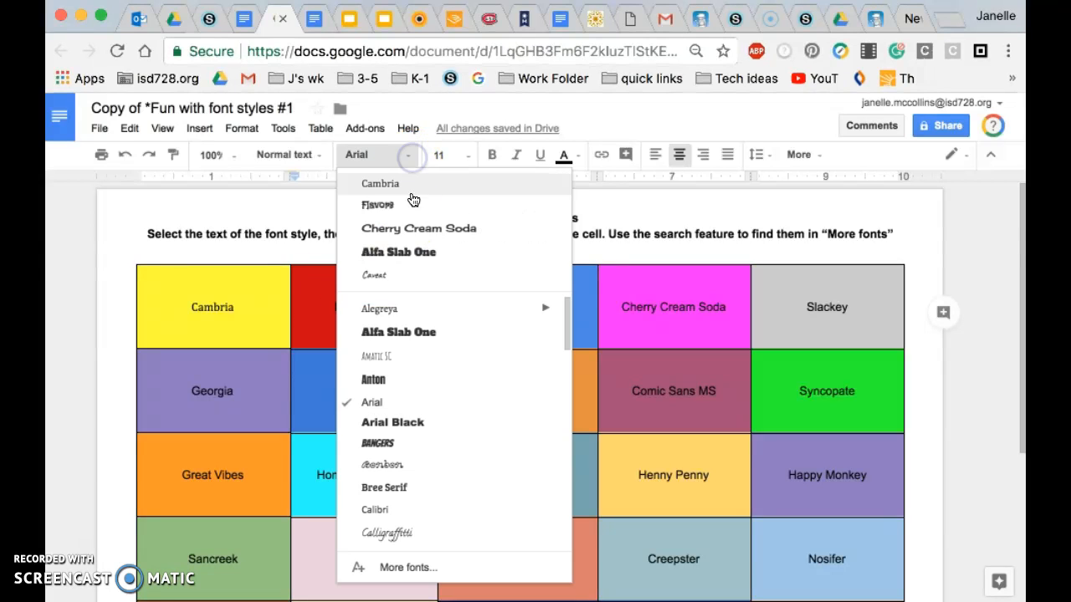
scroll(416, 379, down, 5)
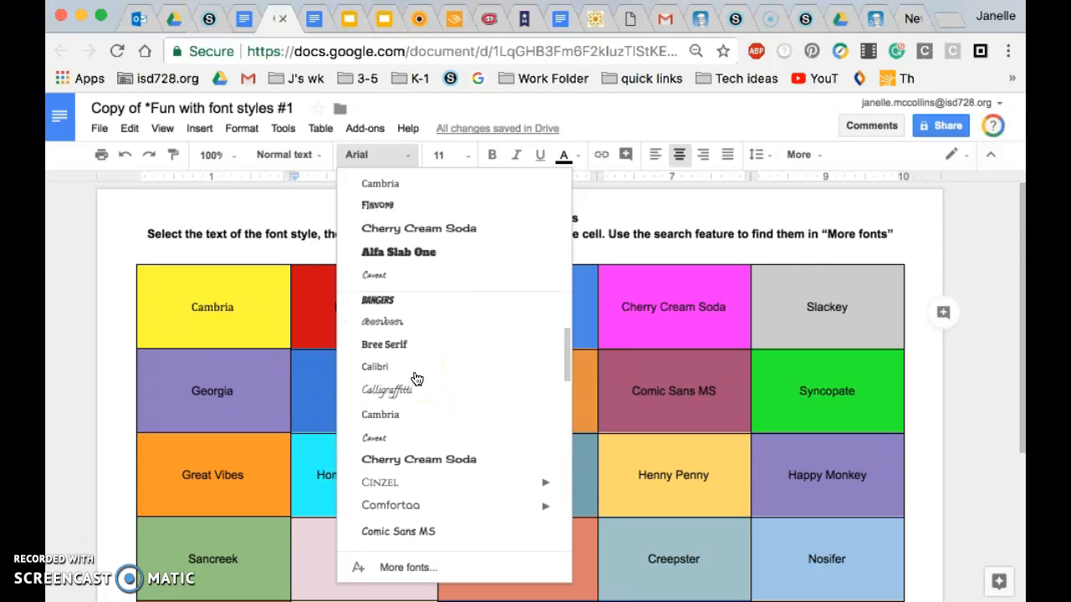
scroll(416, 379, down, 3)
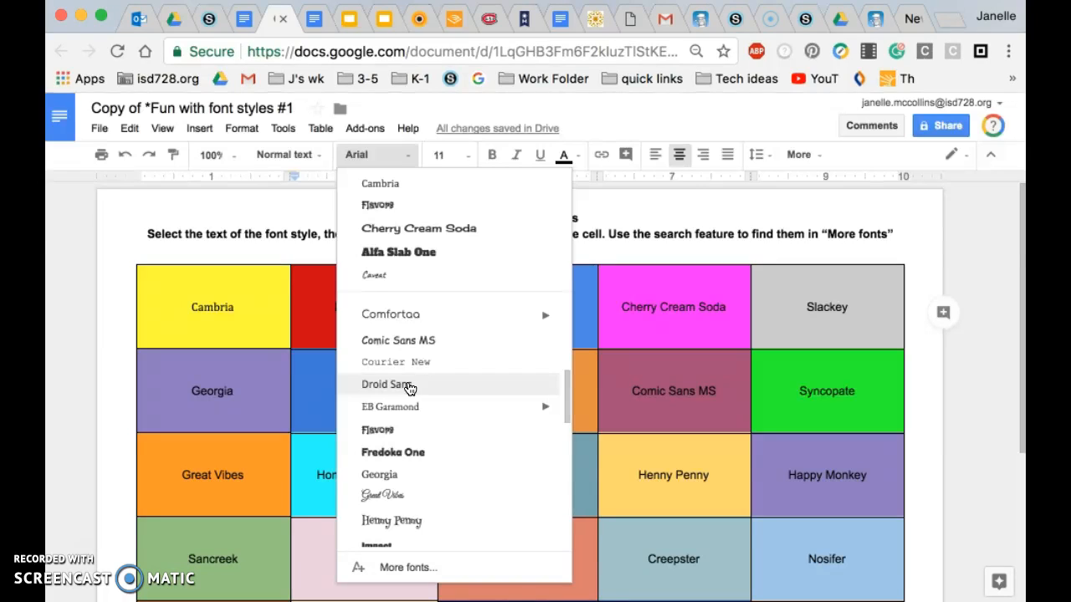
click(410, 386)
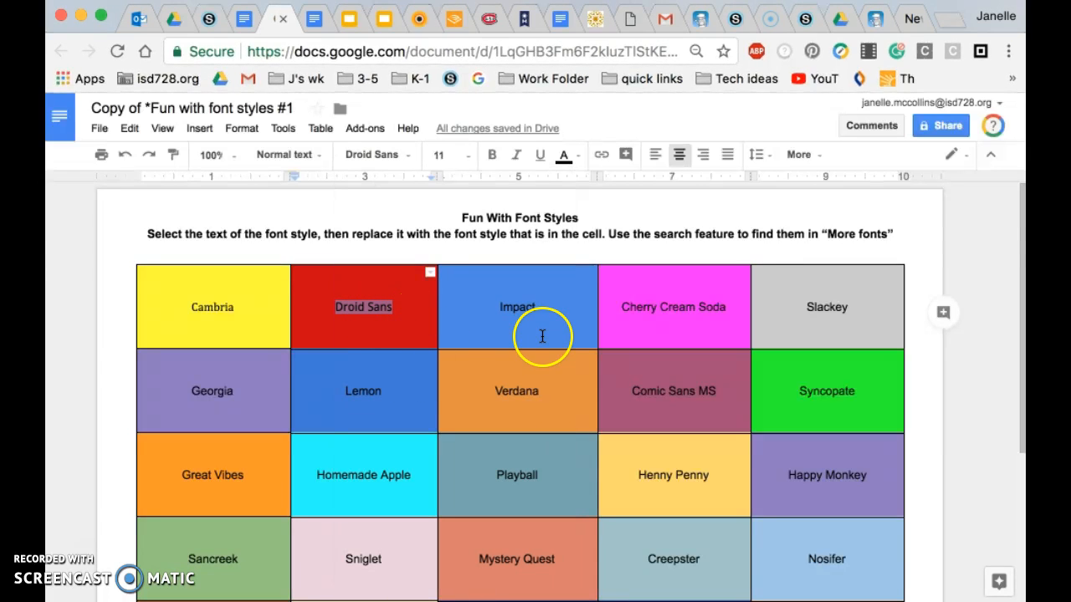
- Set the font of the word "Impact" in the first row's blue cell to Impact
click(539, 307)
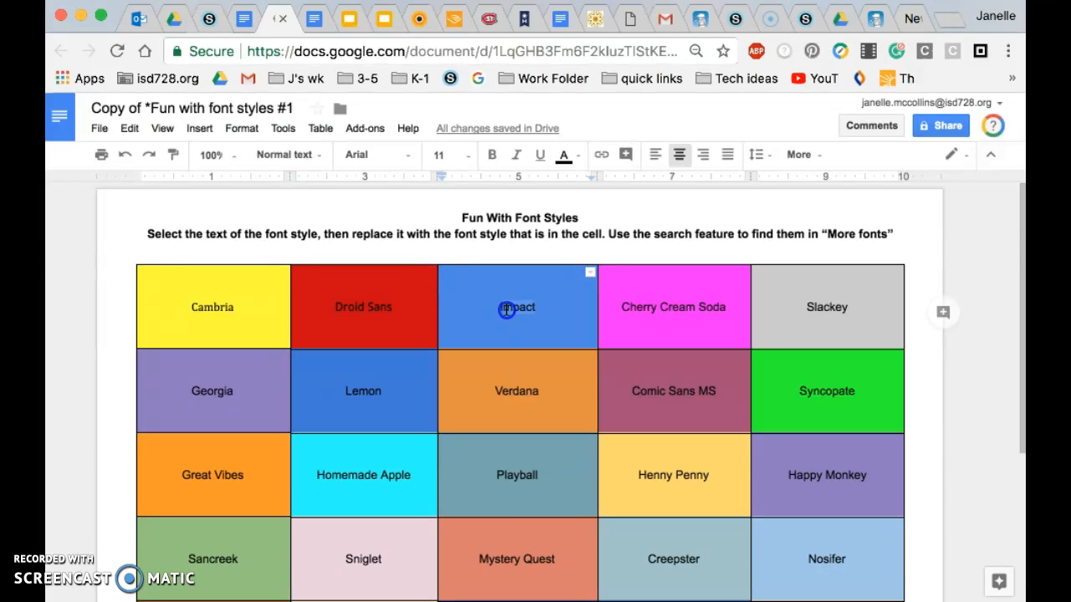
click(407, 159)
scroll(418, 426, down, 3)
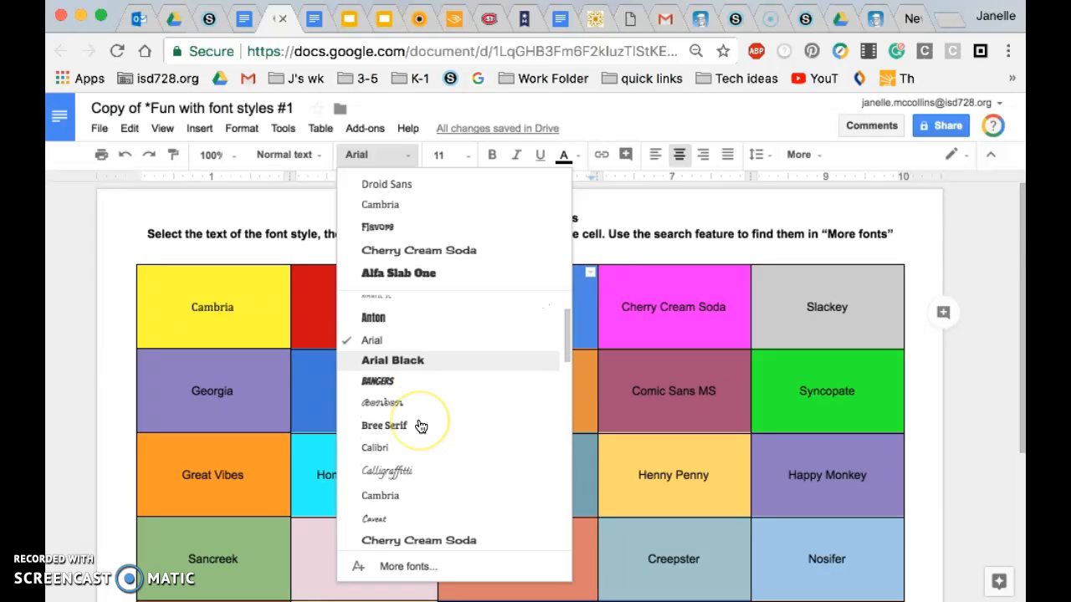
scroll(421, 427, down, 6)
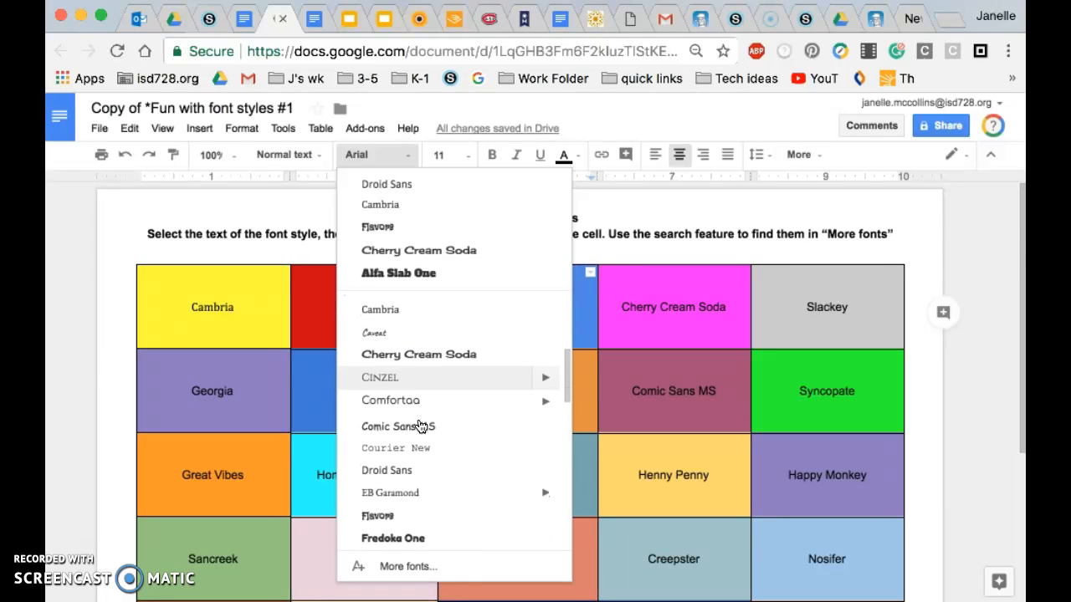
scroll(421, 427, down, 3)
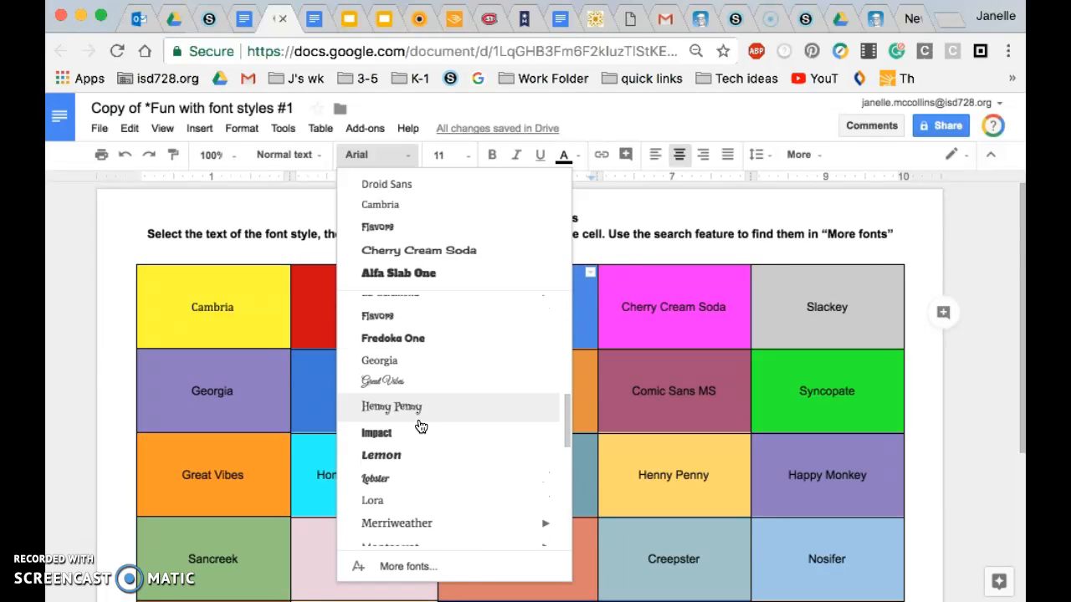
click(378, 435)
click(379, 435)
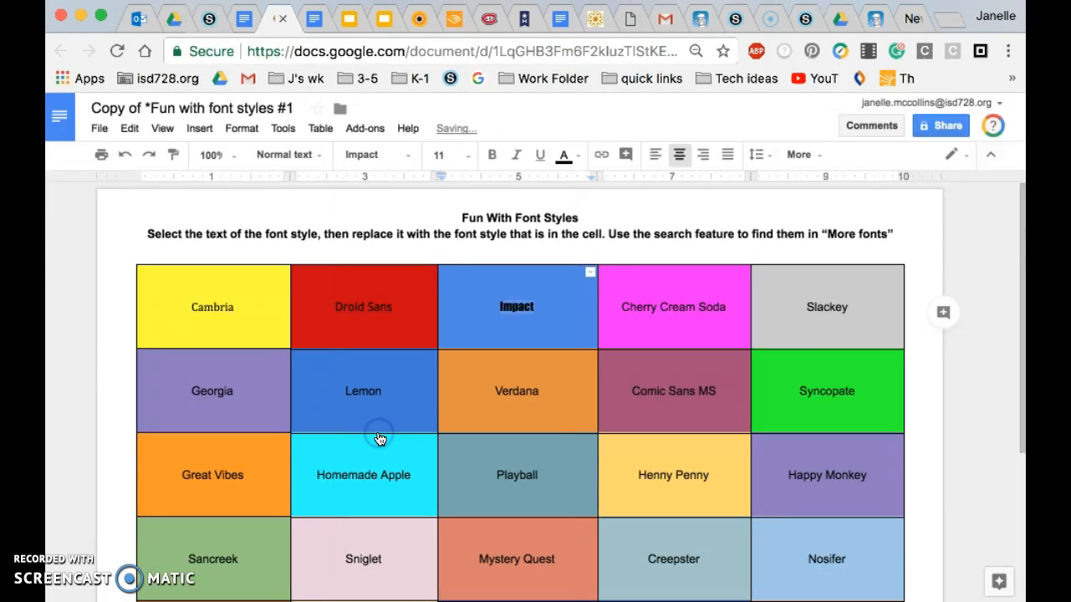
- Set the font of the text "Cherry Cream Soda" in the pink table cell to Cherry Cream Soda
click(714, 301)
click(730, 307)
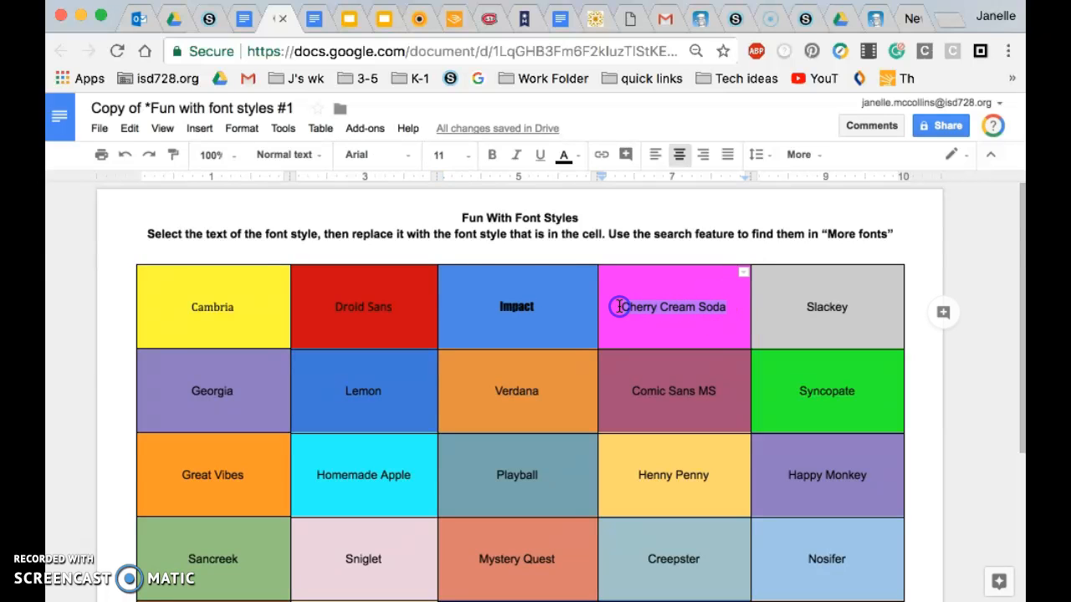
click(409, 166)
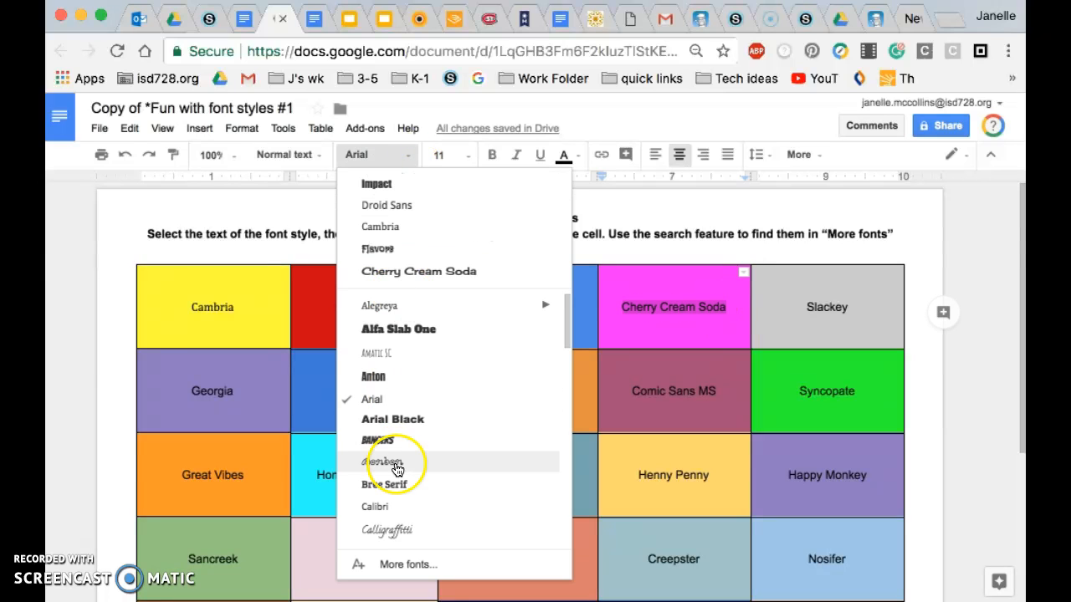
click(427, 278)
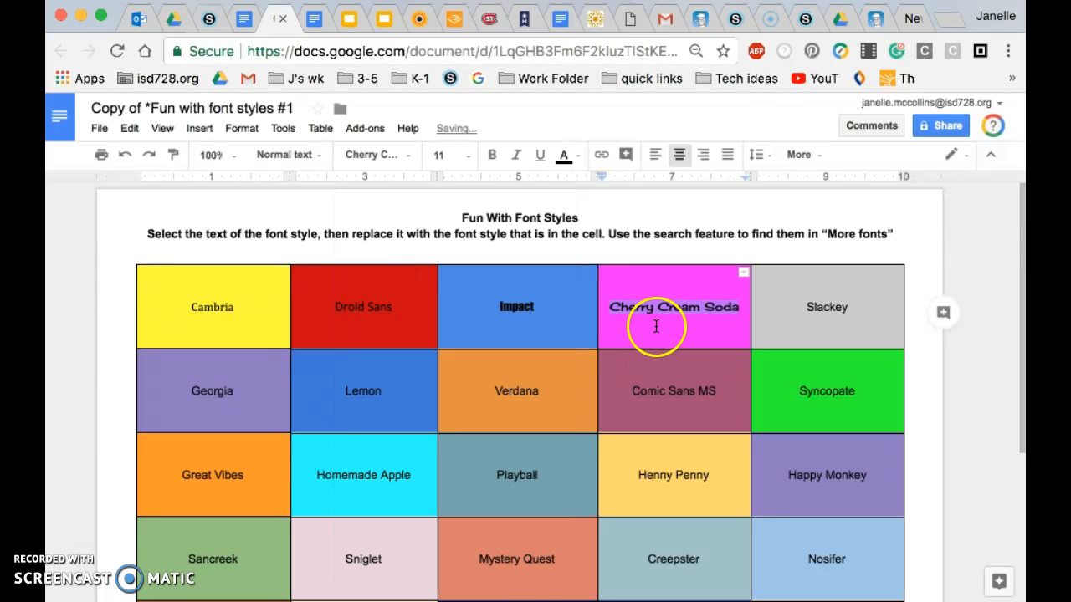
click(686, 325)
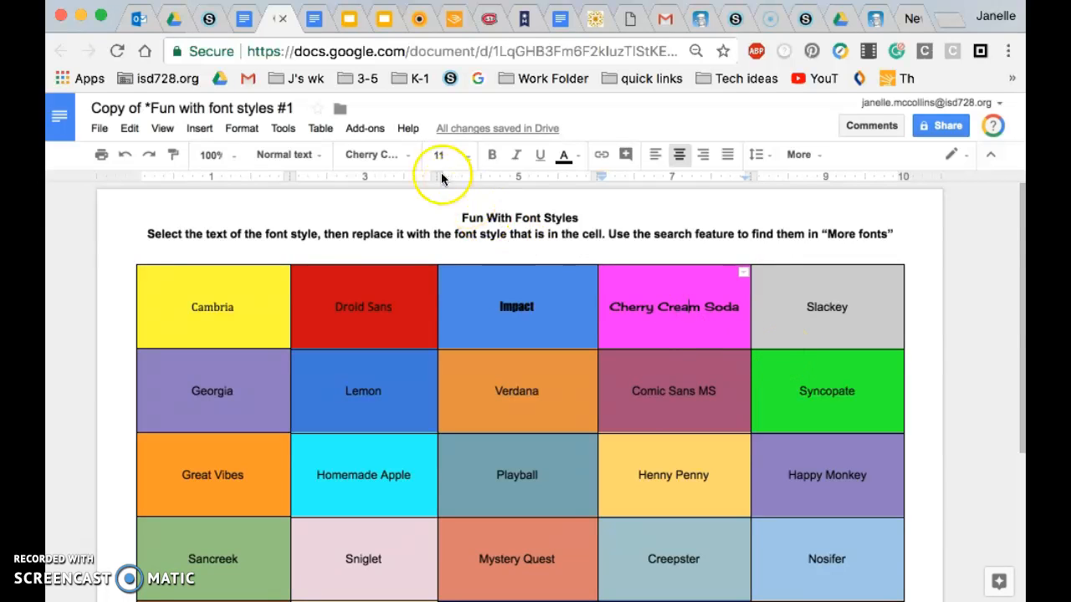
- Open the full font library and browse its available fonts and the My fonts list
click(407, 156)
scroll(448, 468, down, 3)
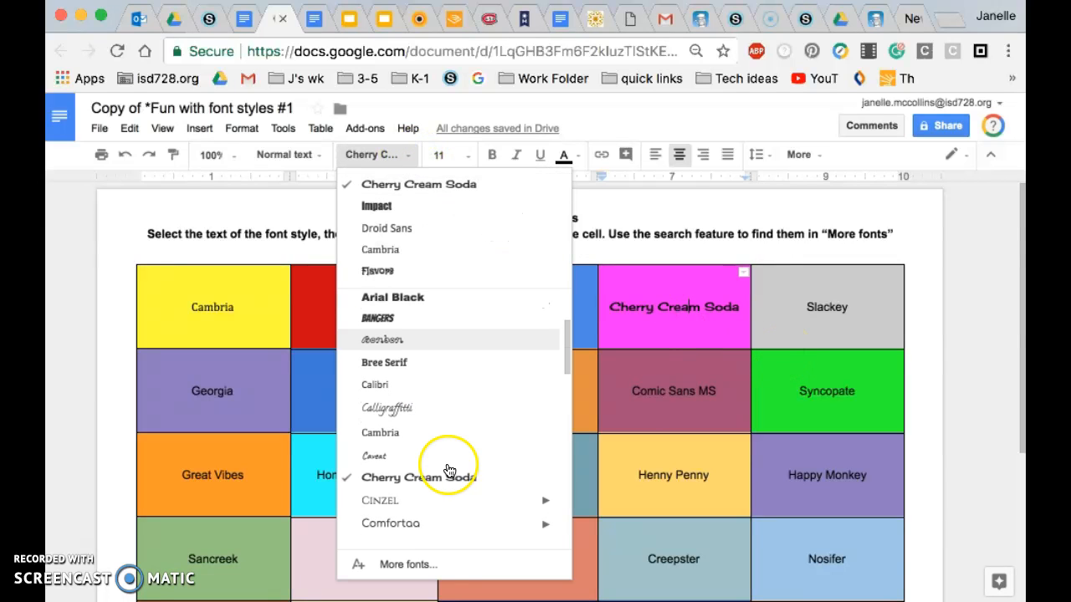
click(432, 566)
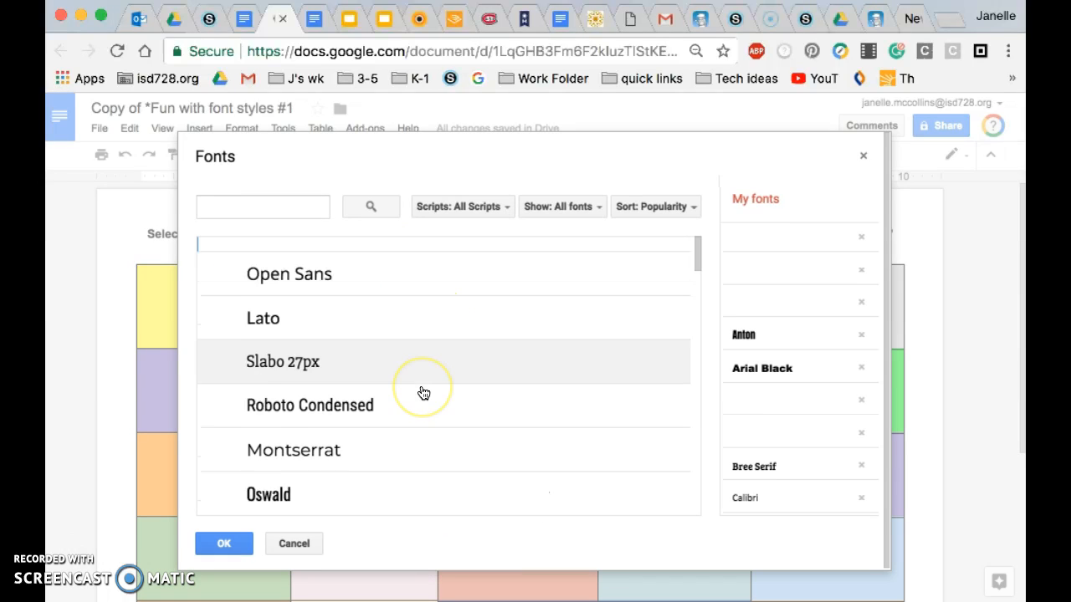
scroll(423, 393, down, 10)
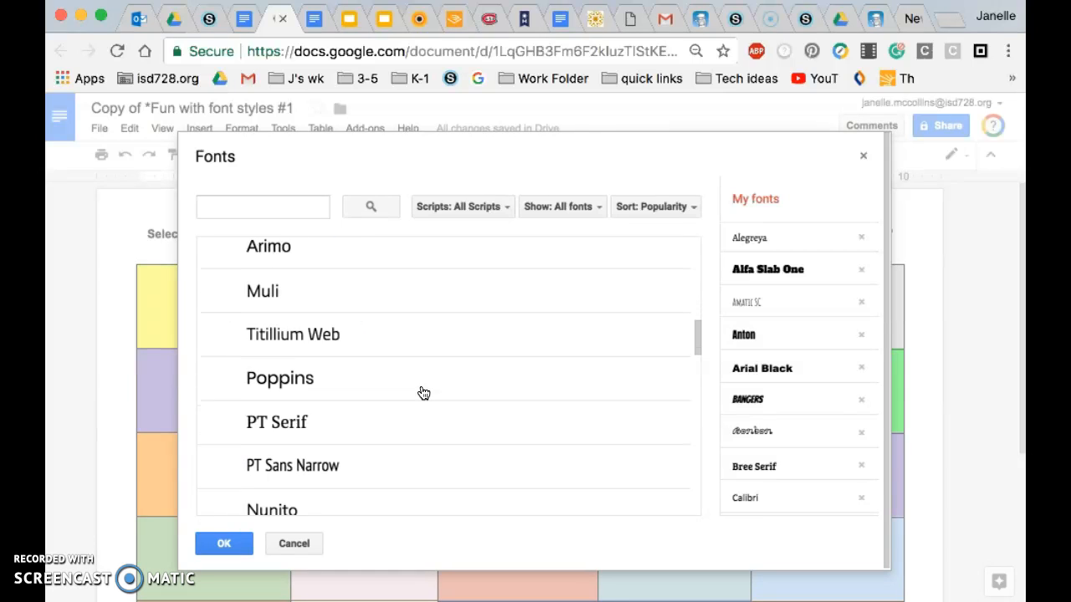
scroll(423, 393, down, 2)
scroll(810, 379, down, 1)
scroll(810, 374, down, 10)
scroll(810, 372, up, 3)
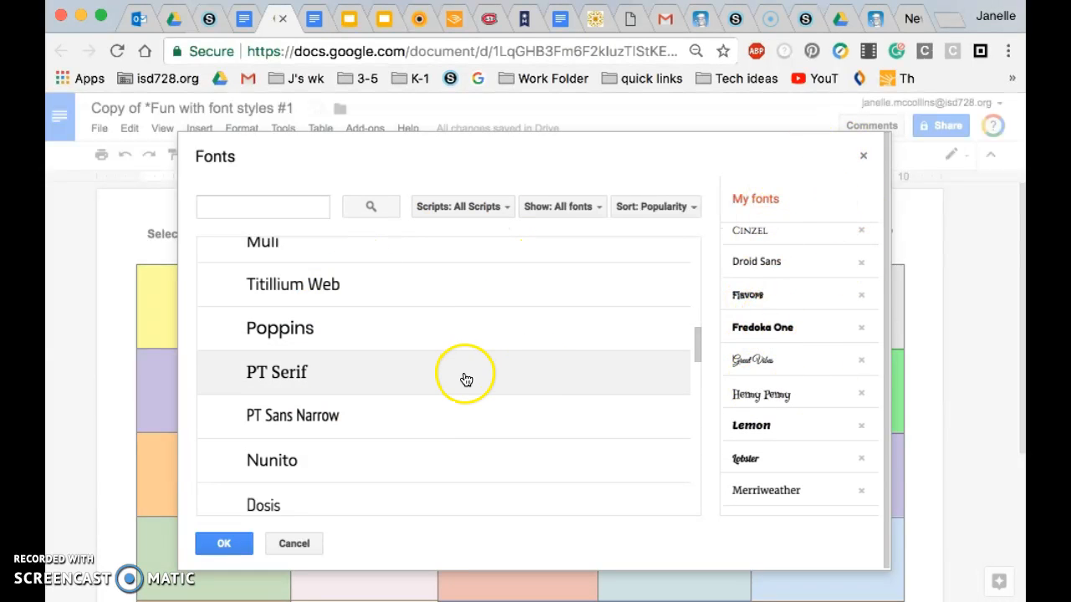
- Search the font library for "cherr" to locate Cherry Cream Soda, and close the library with the choice accepted
click(232, 208)
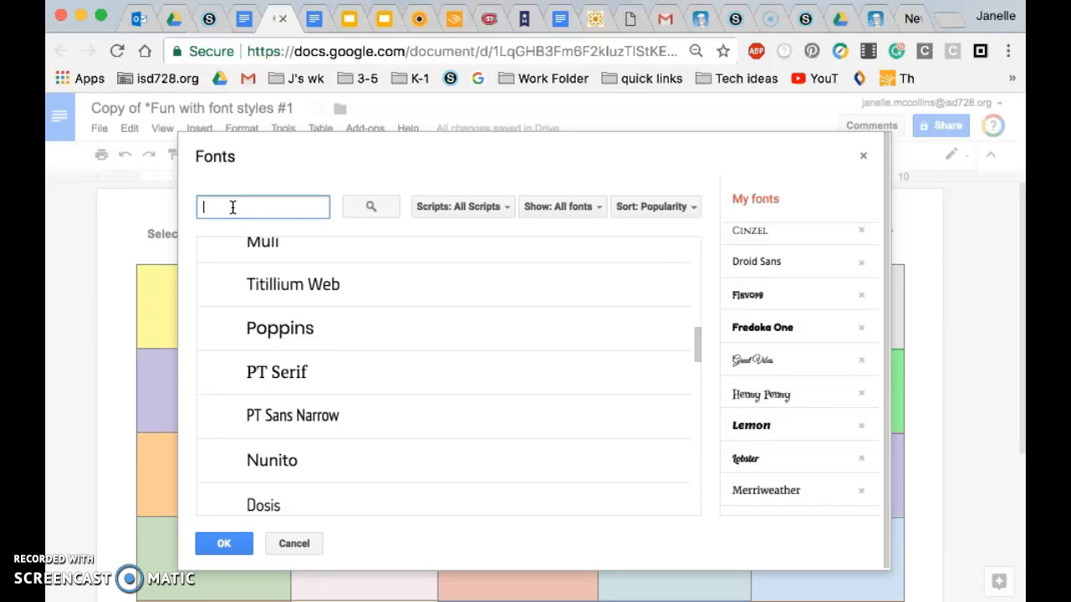
text(ch)
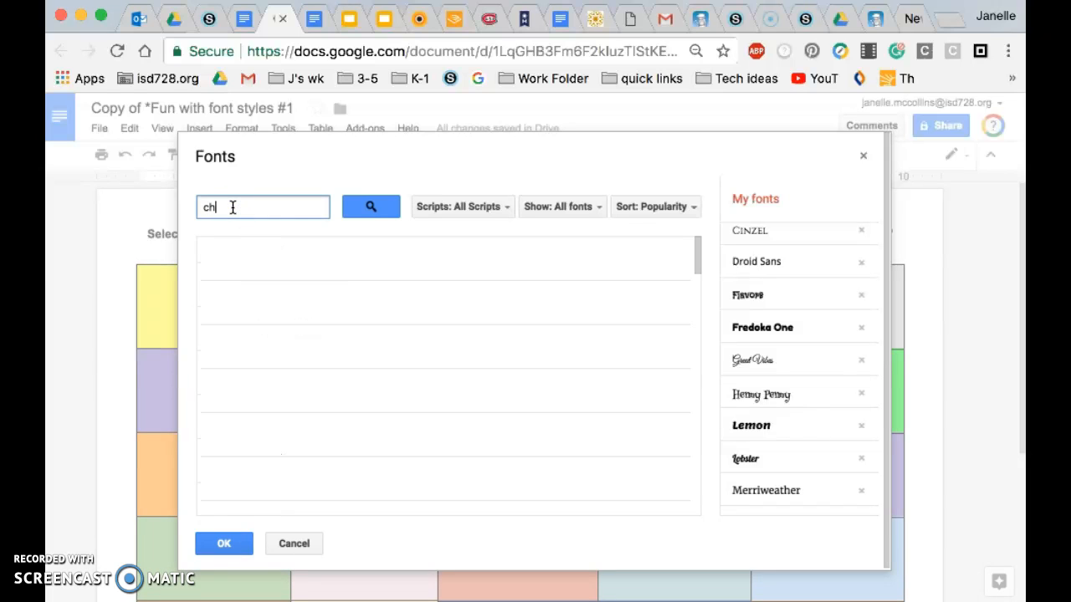
text(err)
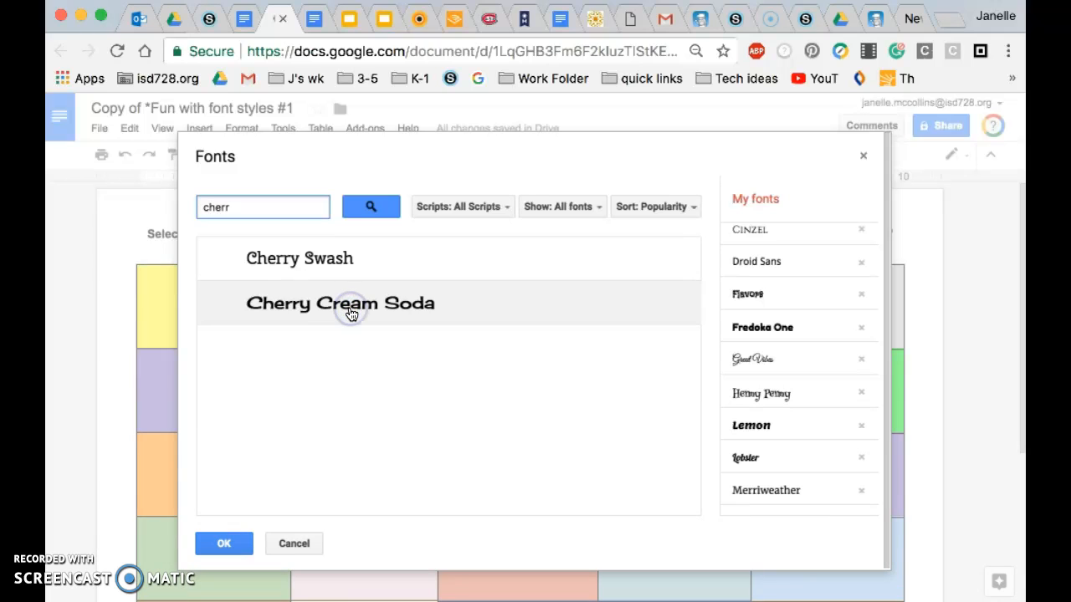
click(227, 544)
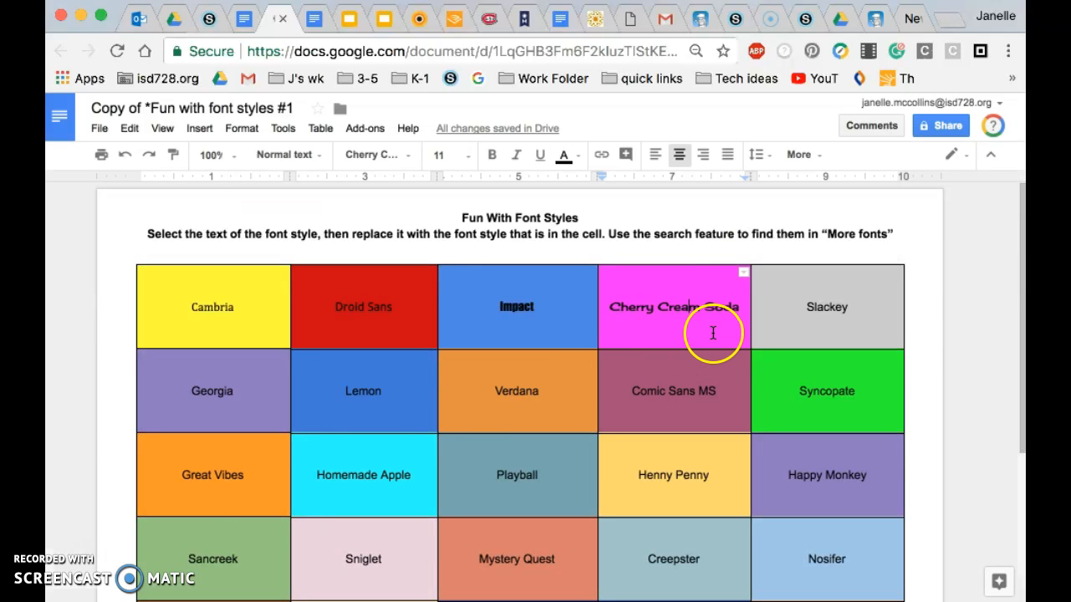
scroll(713, 333, down, 2)
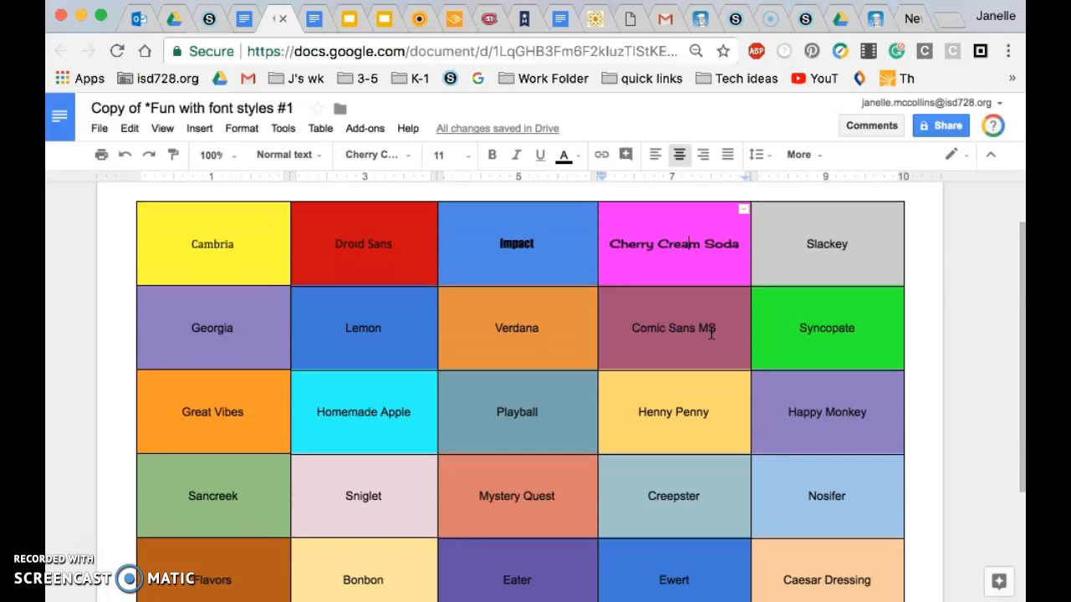
scroll(711, 333, down, 5)
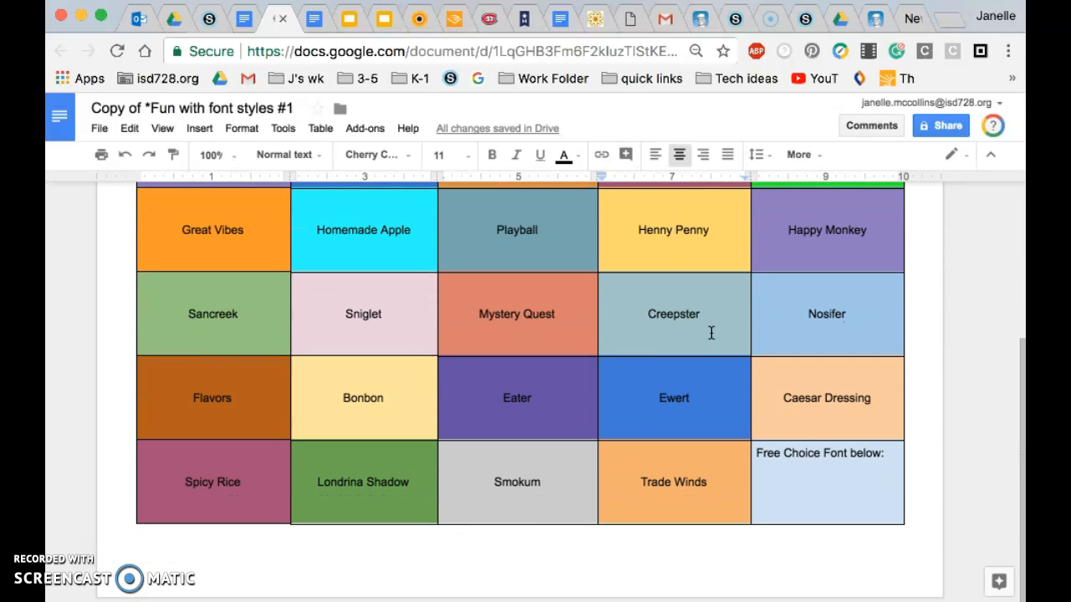